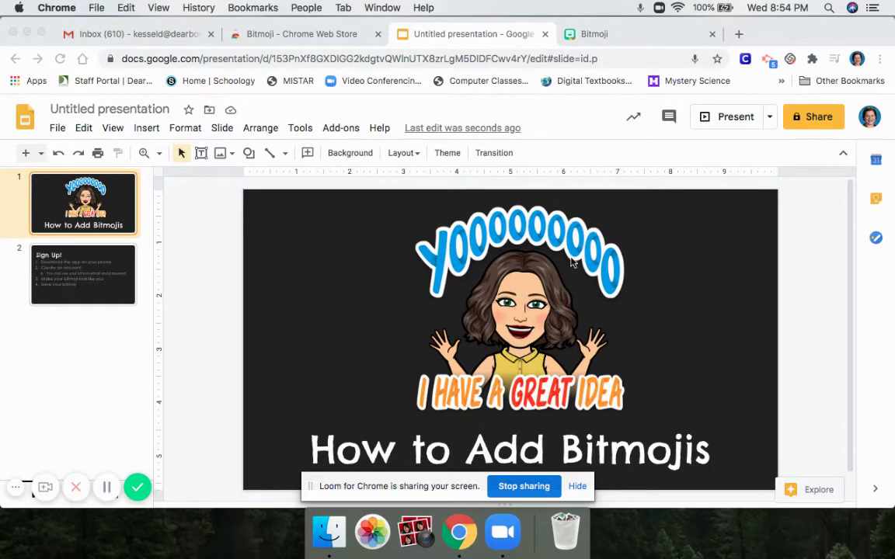
Show slide 2, 'Sign Up!', with its four numbered Bitmoji steps, in the editor
left_click(579, 488)
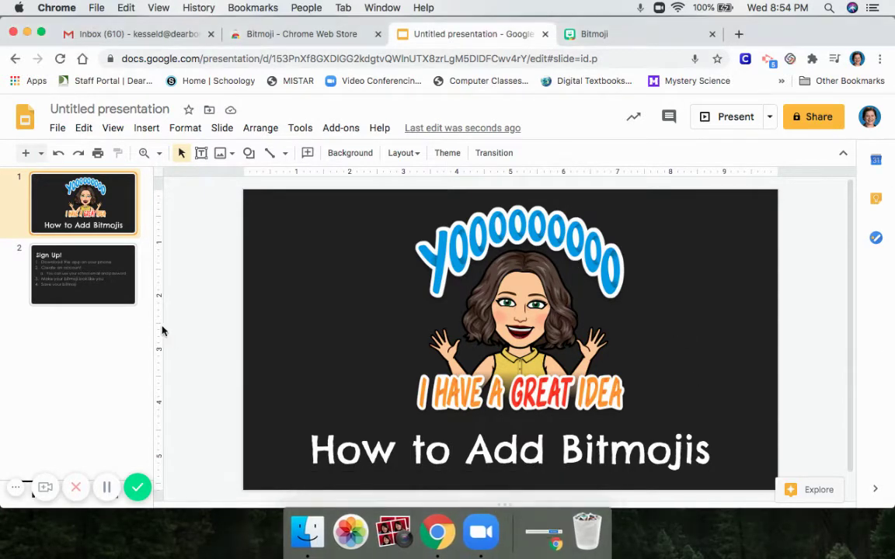
left_click(117, 289)
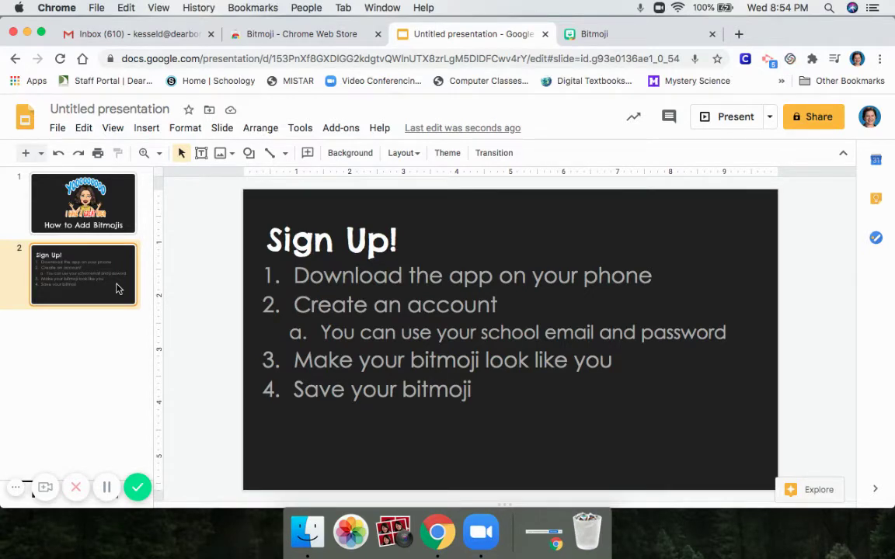
left_click(594, 34)
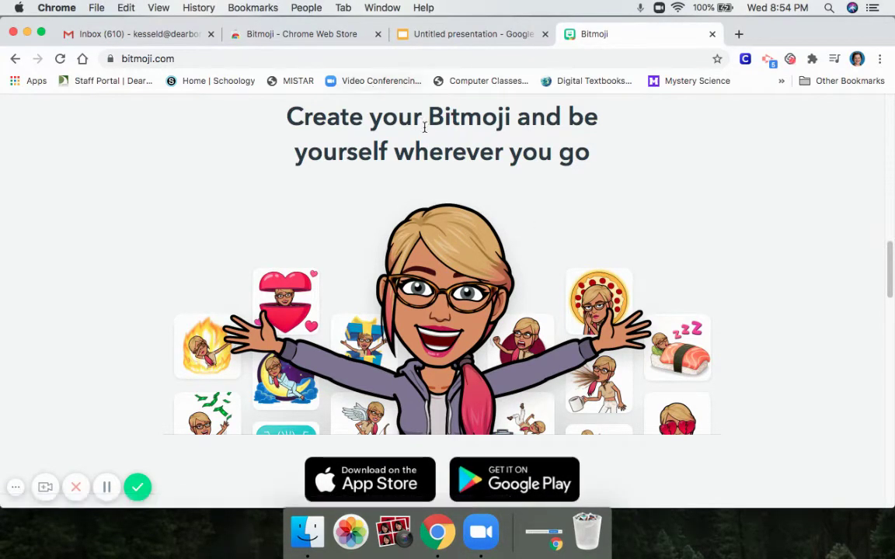
left_click_drag(428, 117, 509, 120)
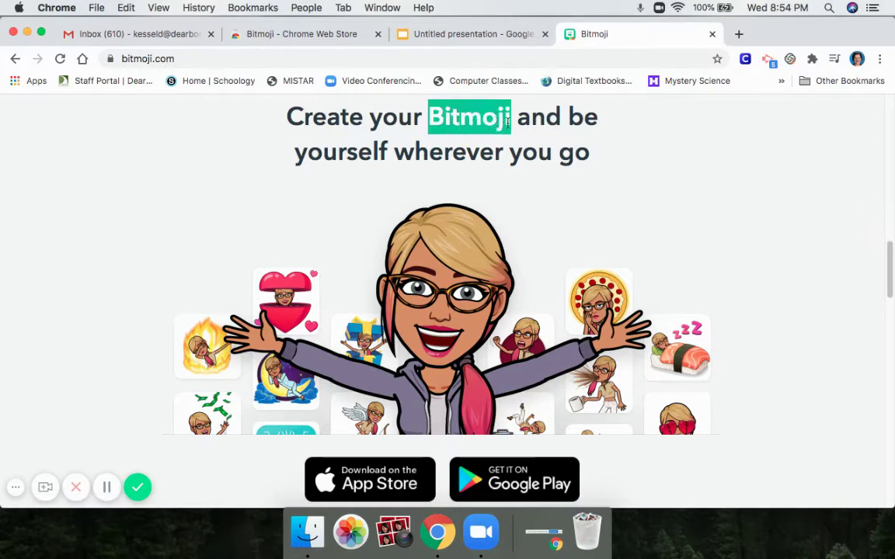
left_click(625, 176)
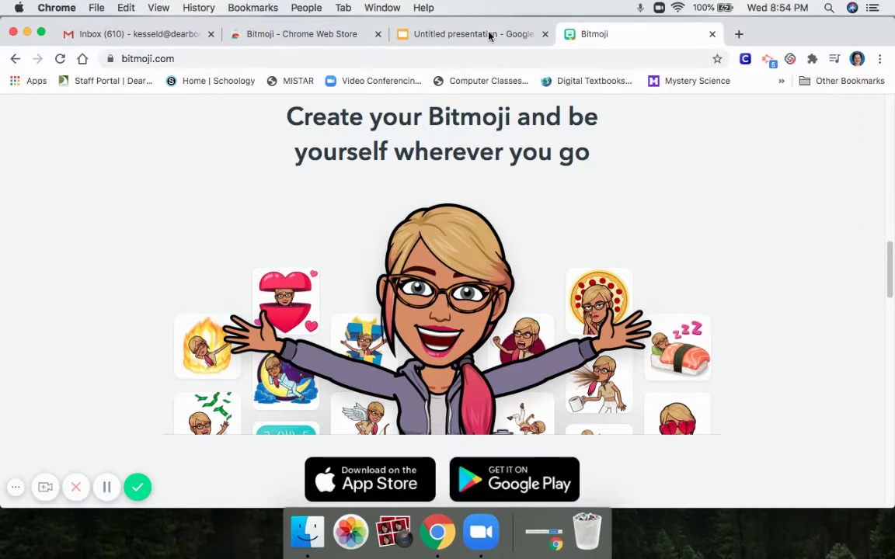
left_click(450, 35)
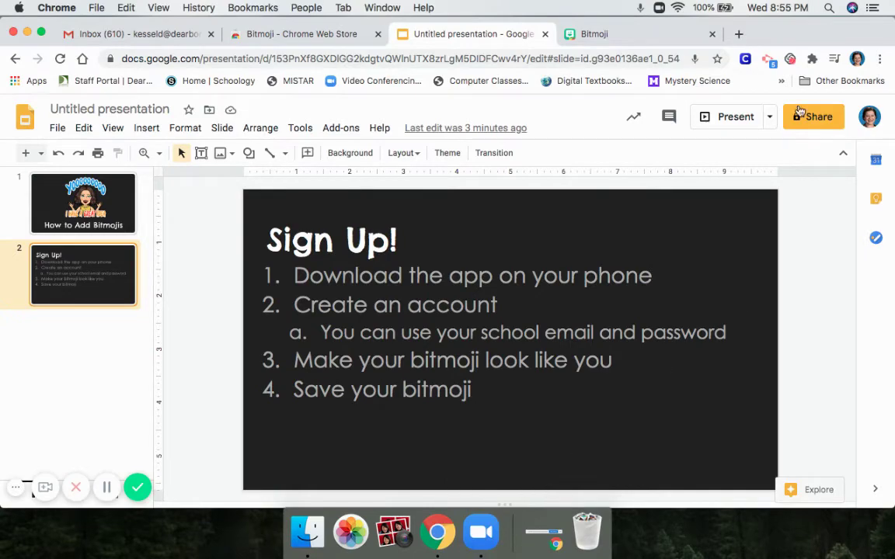
Search Google for 'bitmoji extension' in a new tab and open its Chrome Web Store listing
left_click(740, 35)
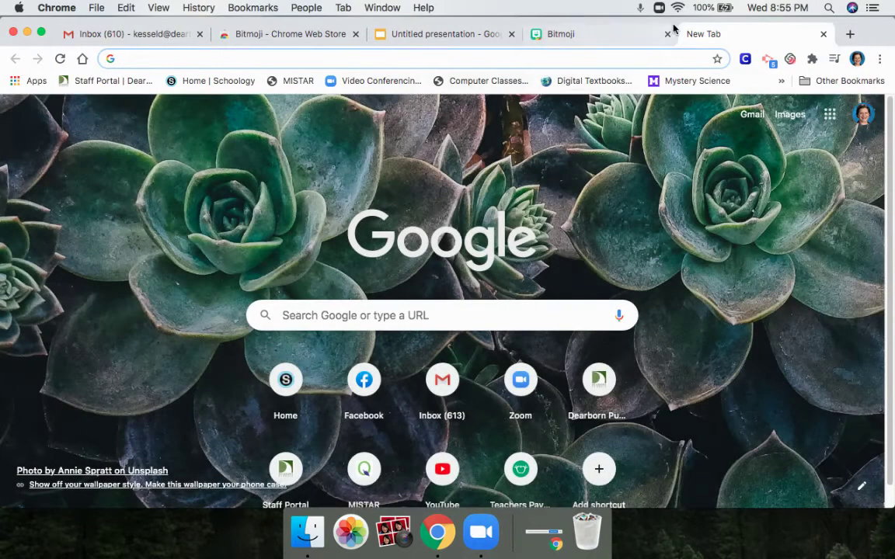
type("bitmoji")
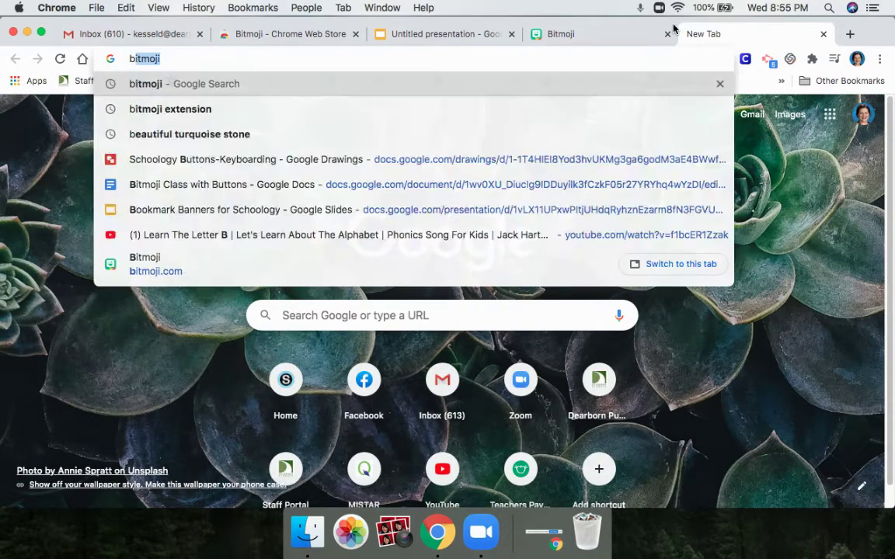
type(" ex")
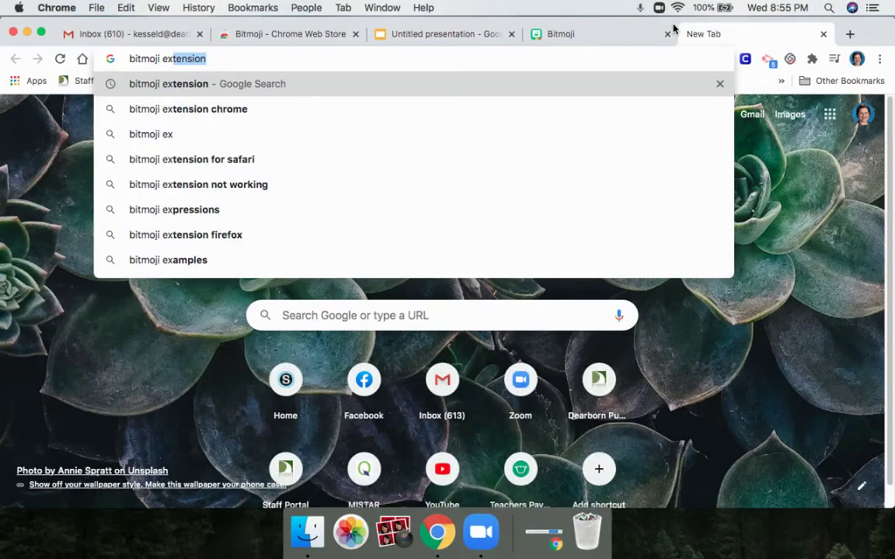
key("Return")
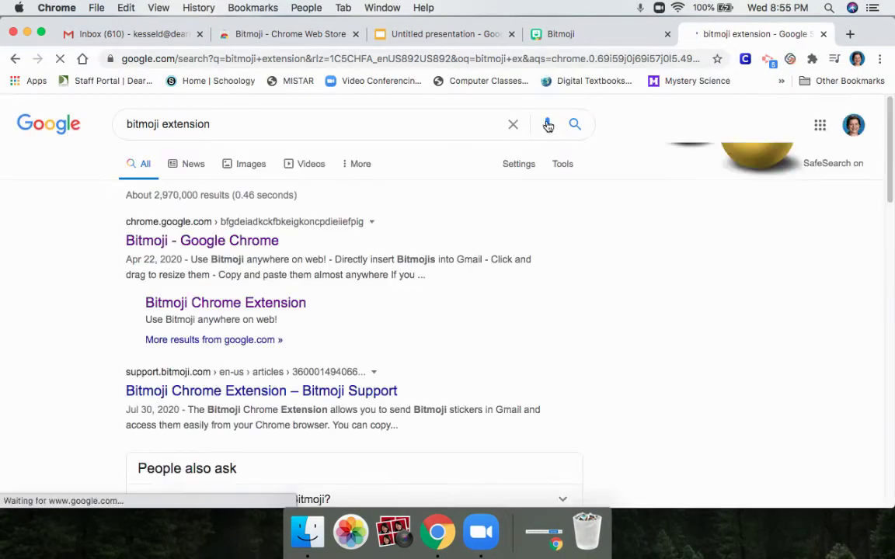
left_click(201, 244)
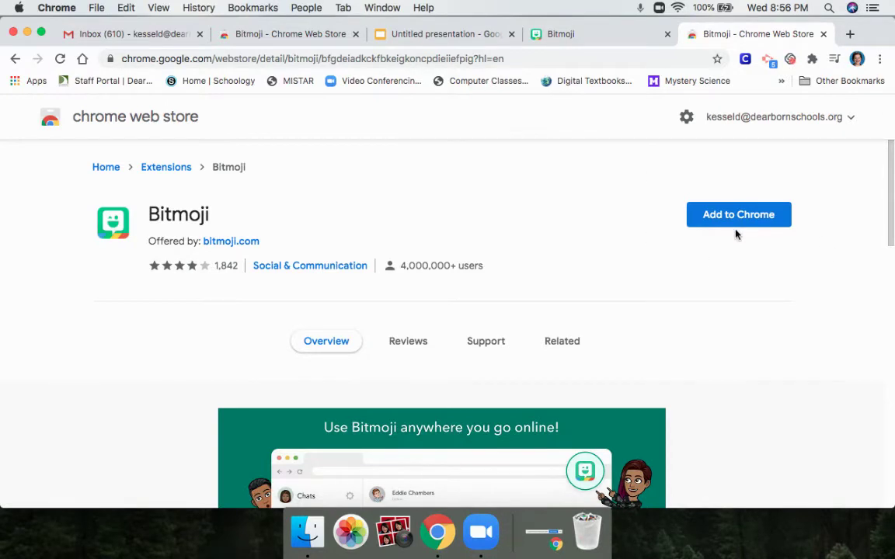
Check which Chrome account is signed in, then start adding Bitmoji to Chrome
left_click(857, 60)
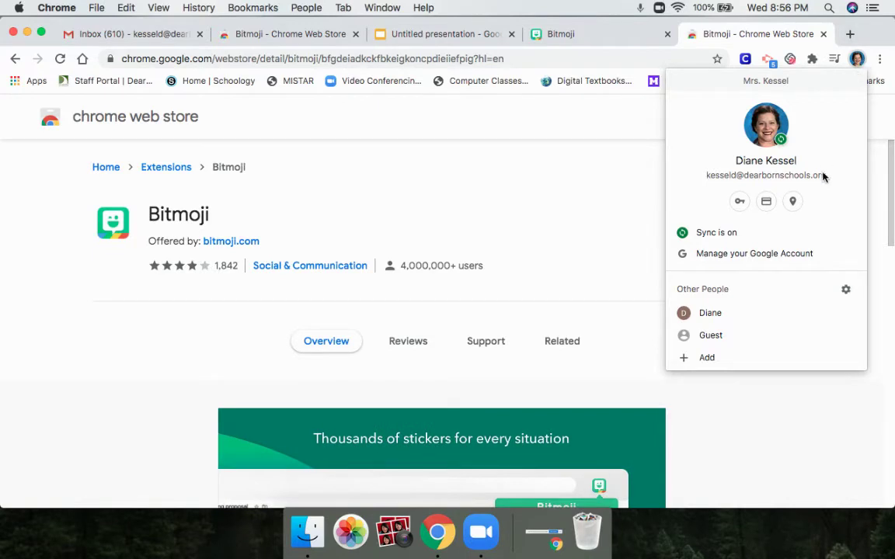
left_click(579, 184)
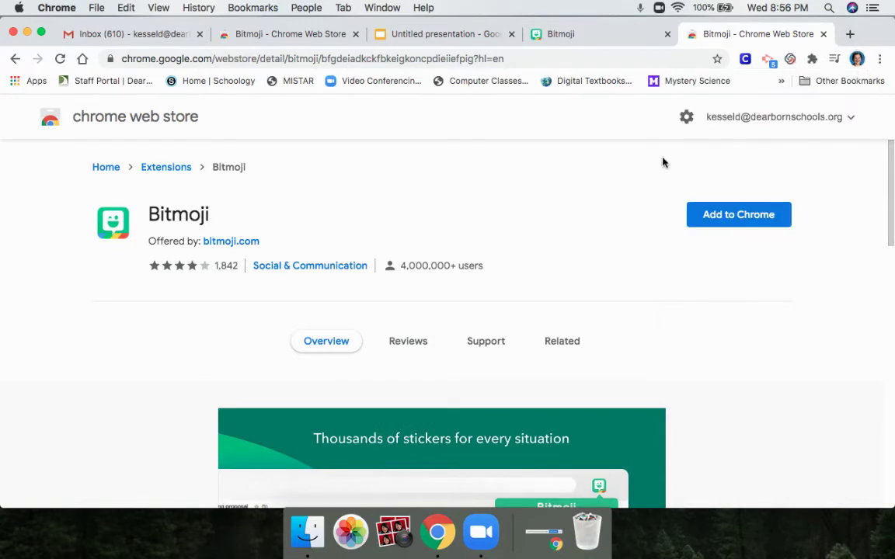
left_click(855, 61)
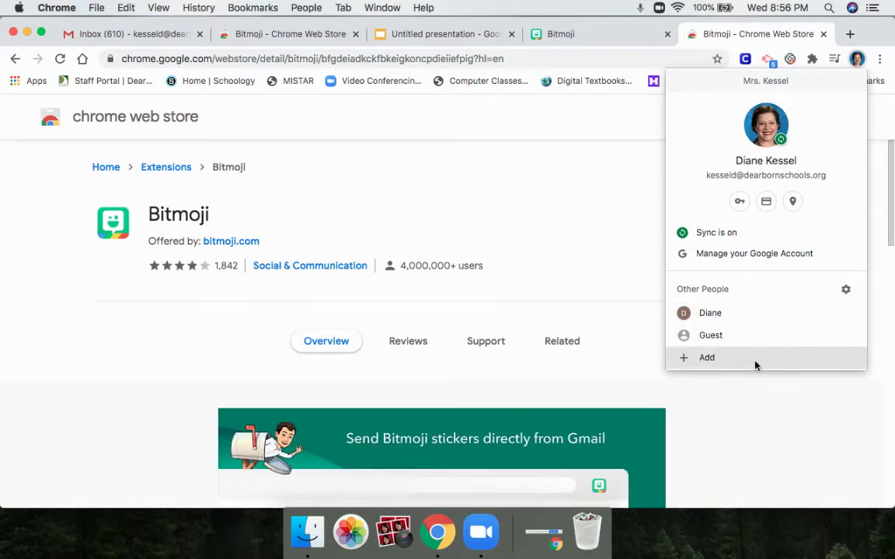
left_click(507, 206)
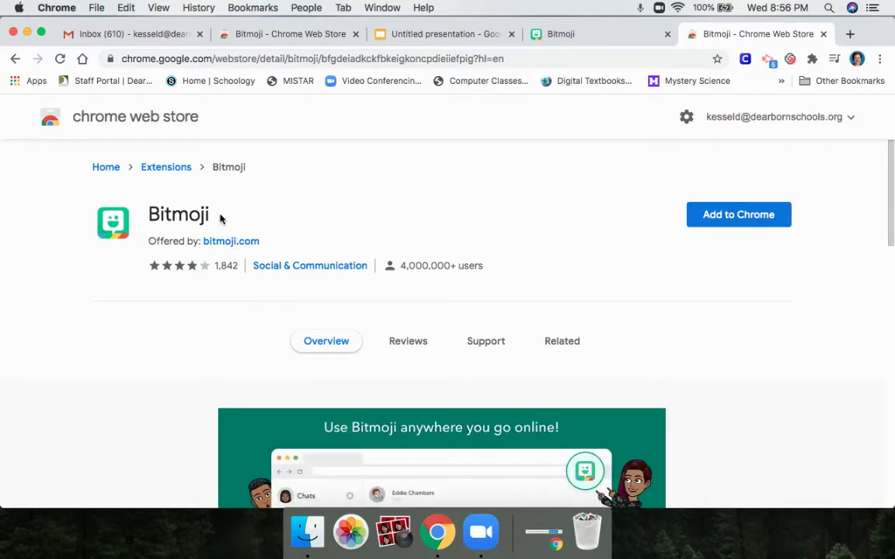
left_click(760, 224)
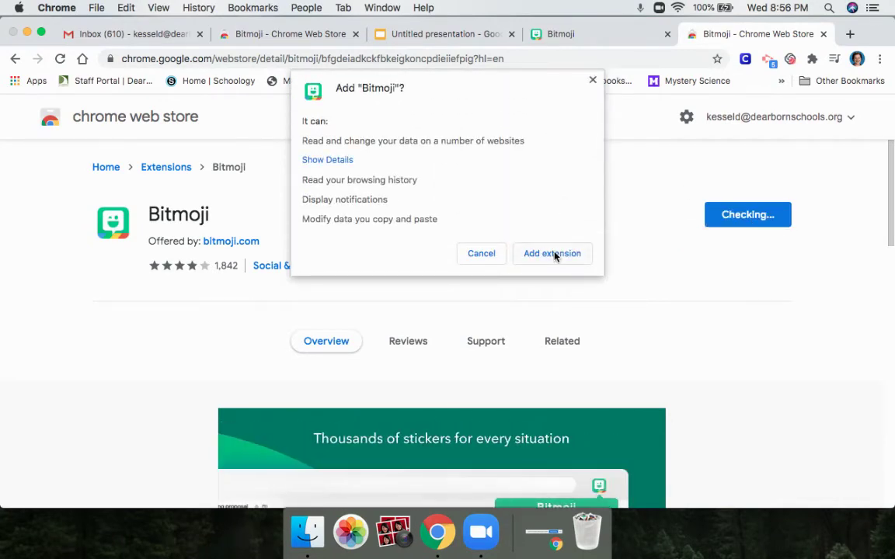
Confirm adding the Bitmoji extension and reach its 'You're Logged In!' page
left_click(553, 254)
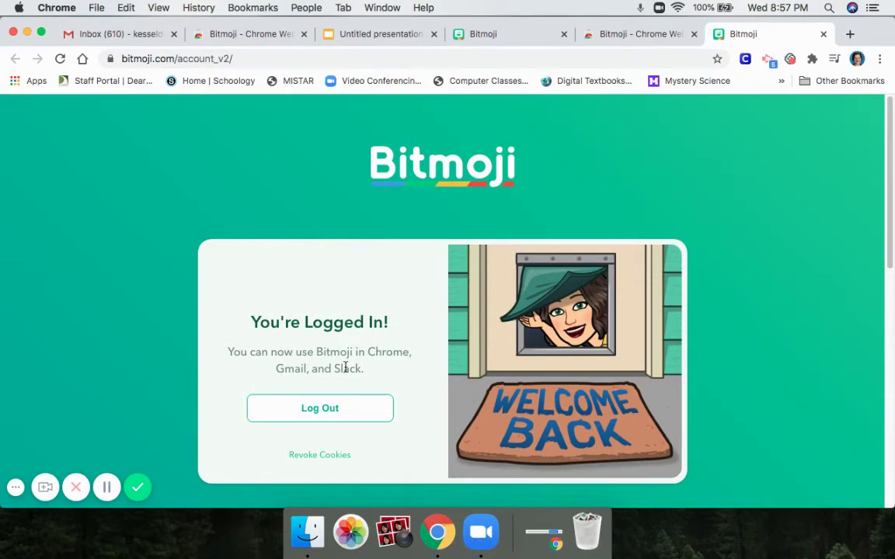
Pin Bitmoji to the Chrome toolbar and unpin Screencastify
left_click(812, 60)
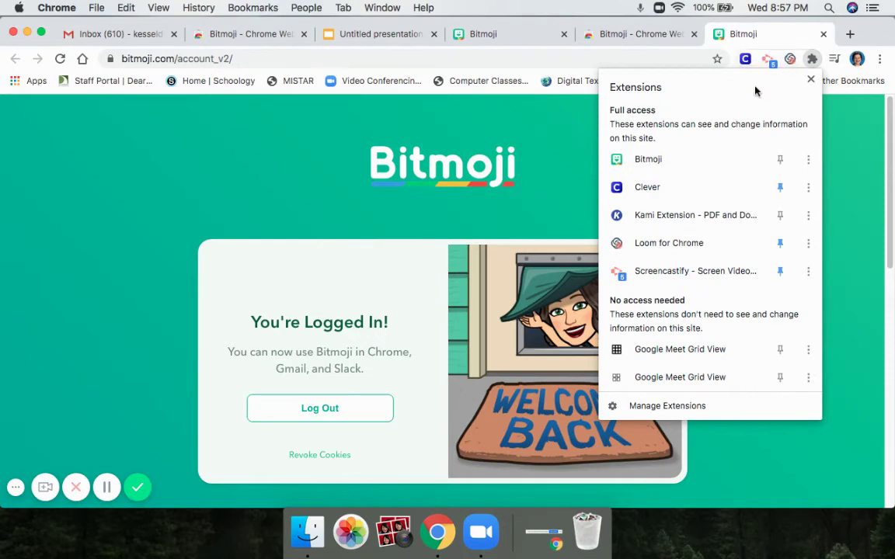
left_click(781, 160)
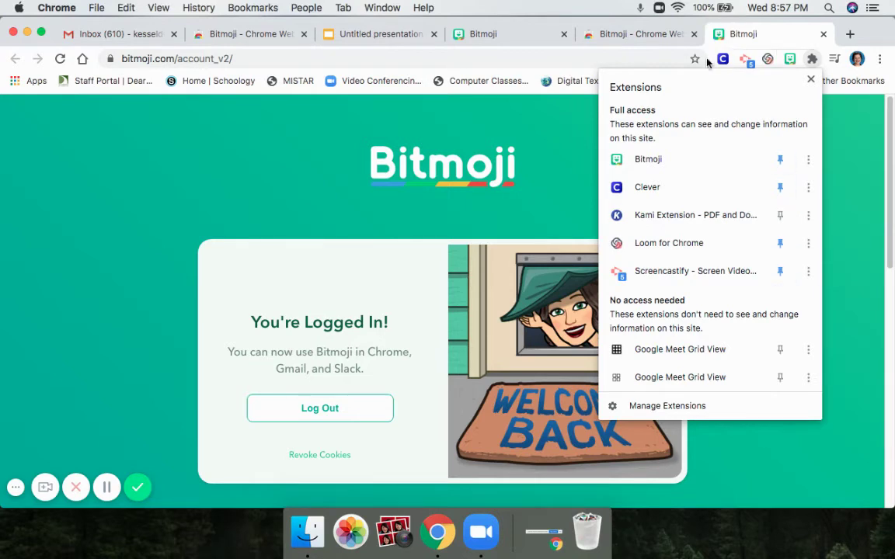
left_click(780, 271)
left_click(835, 186)
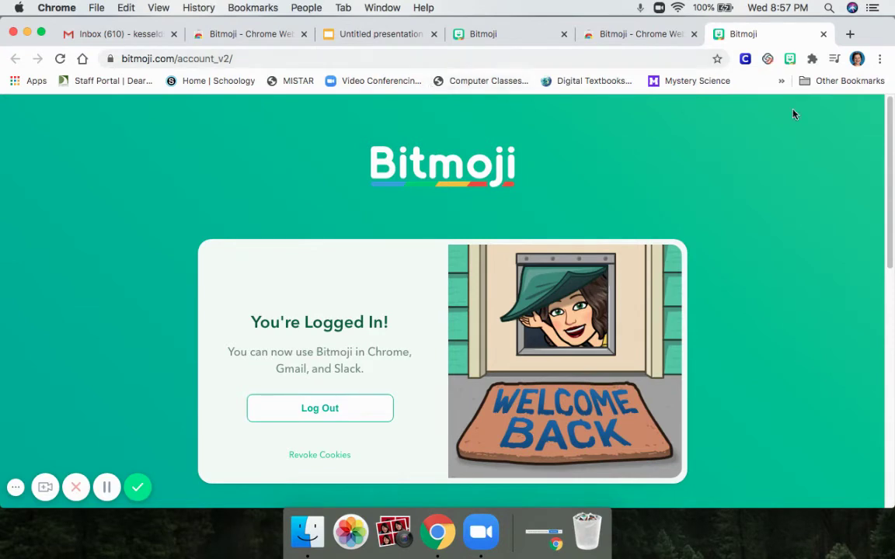
Search the Bitmoji extension for 'pose' stickers and browse the results
left_click(789, 60)
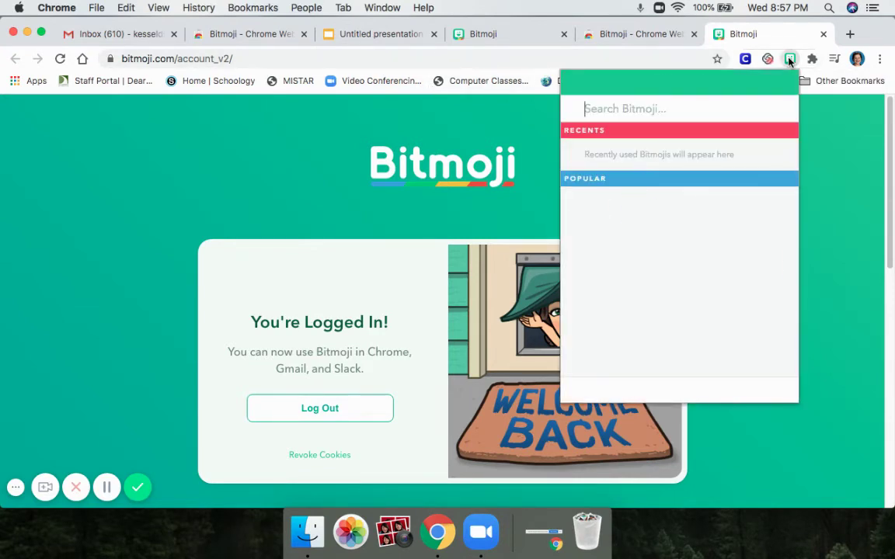
type("pose")
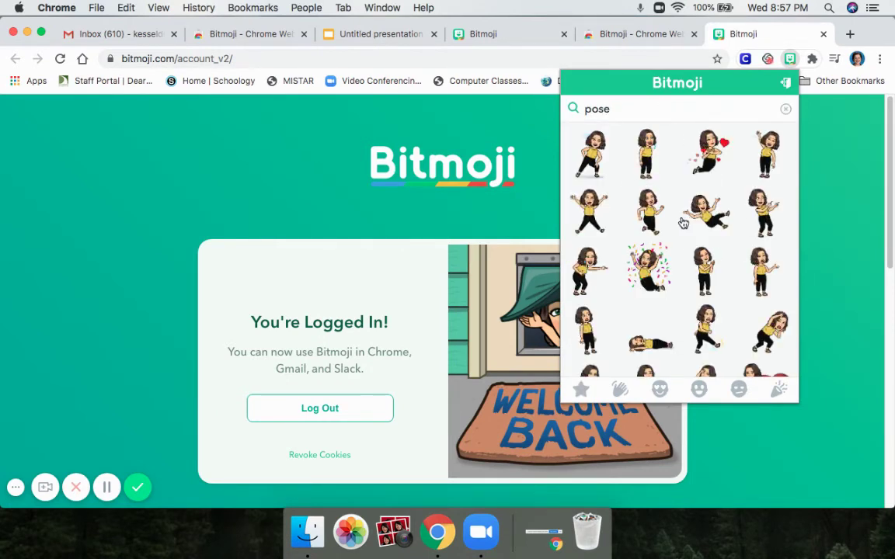
scroll(675, 220, "down", 5)
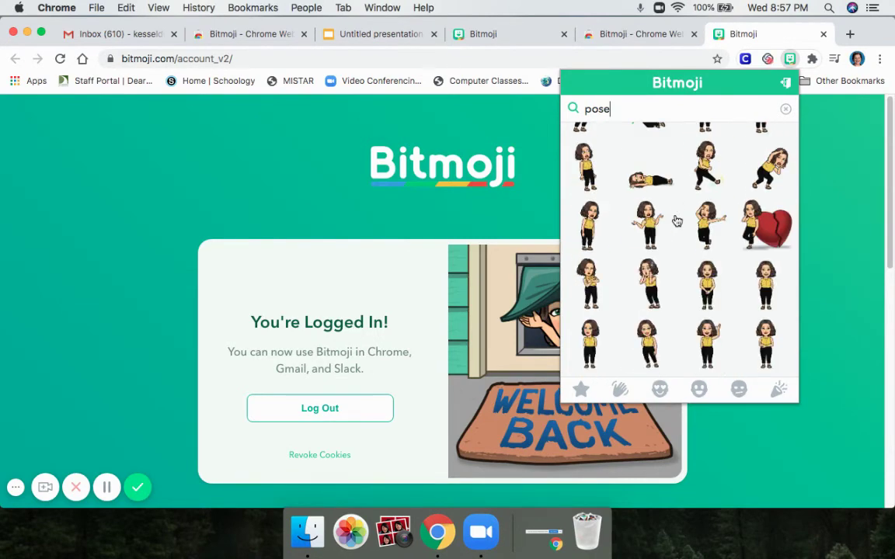
scroll(672, 211, "down", 3)
scroll(670, 216, "up", 10)
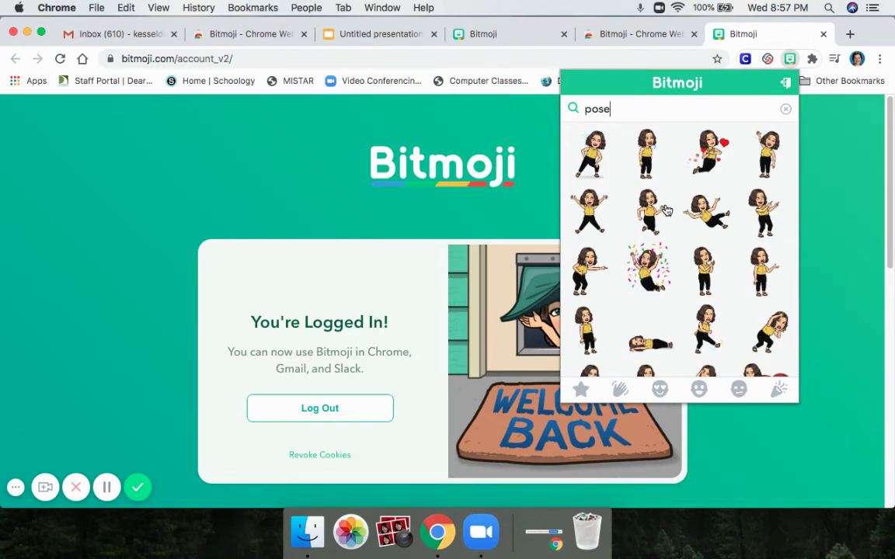
Copy the confetti sticker image and go back to the Slides deck
right_click(644, 266)
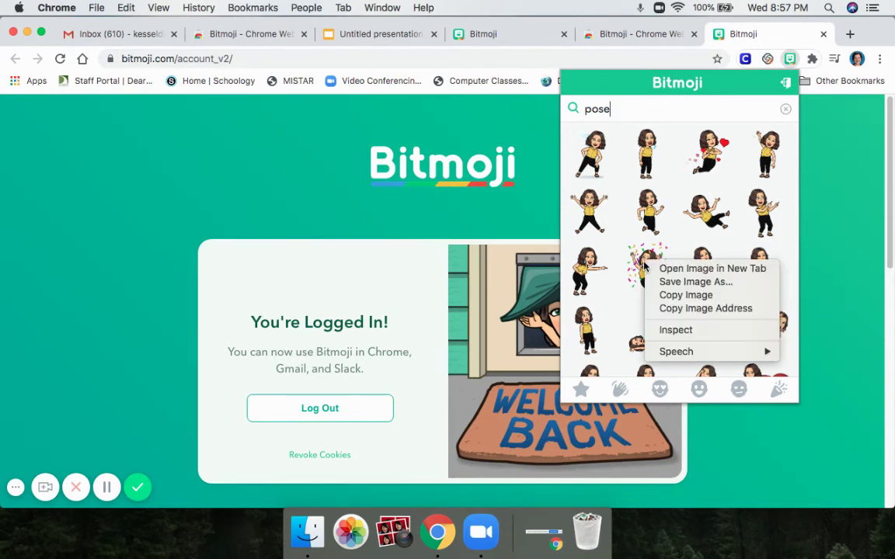
left_click(673, 296)
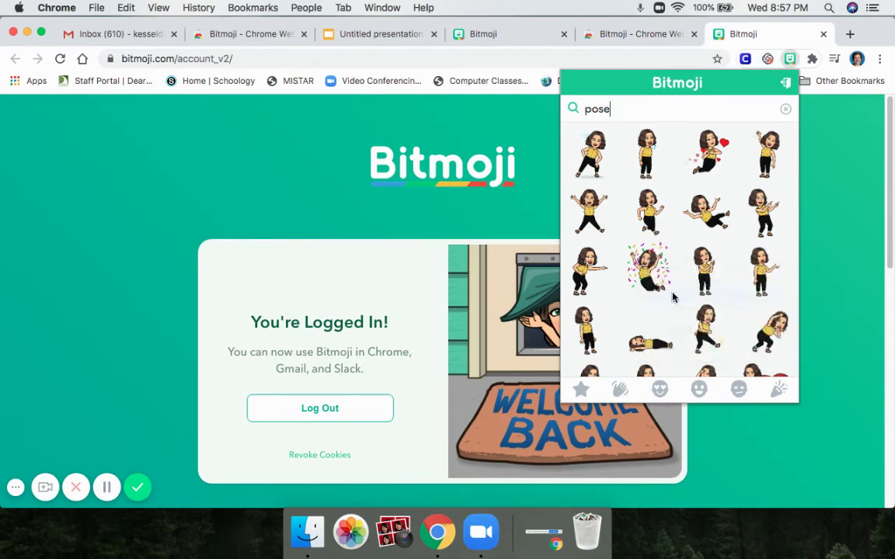
left_click(401, 40)
Paste the confetti sticker onto the Sign Up! slide, shrink it, and place it bottom-right
left_click(629, 408)
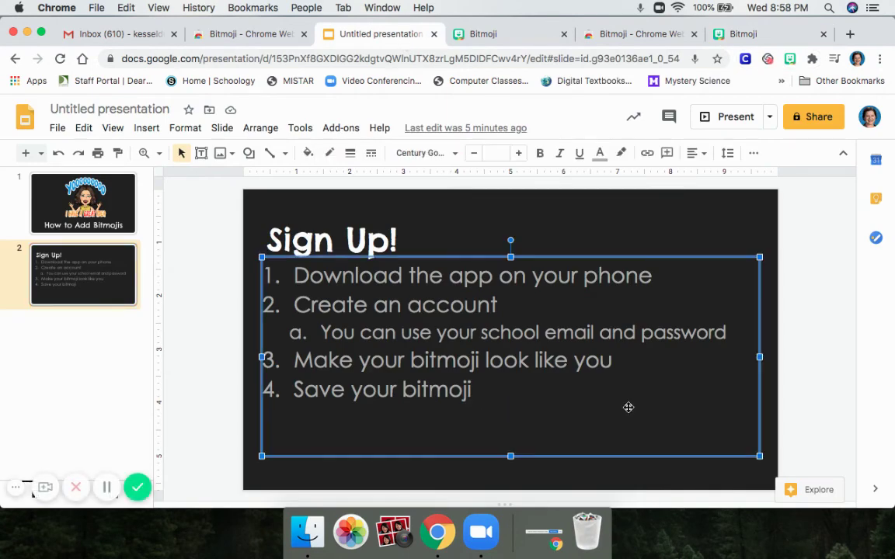
right_click(644, 413)
left_click(734, 196)
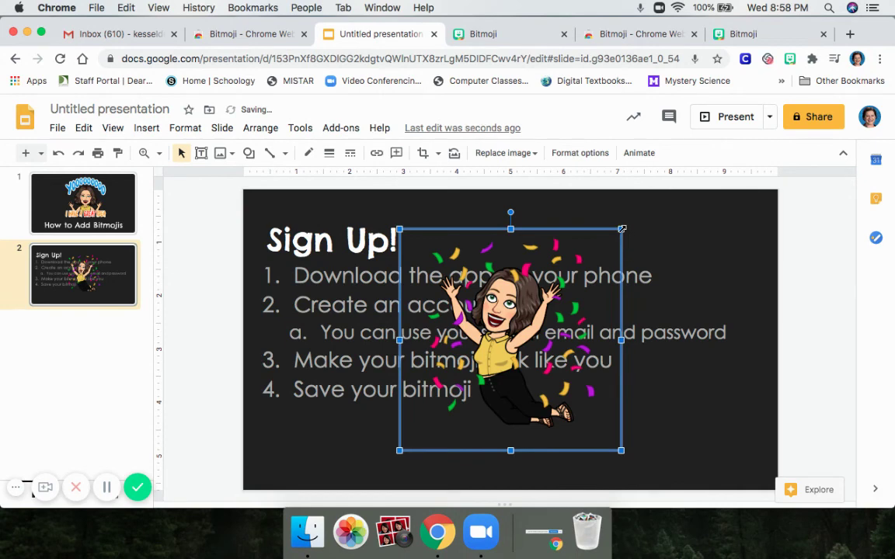
left_click_drag(621, 230, 454, 341)
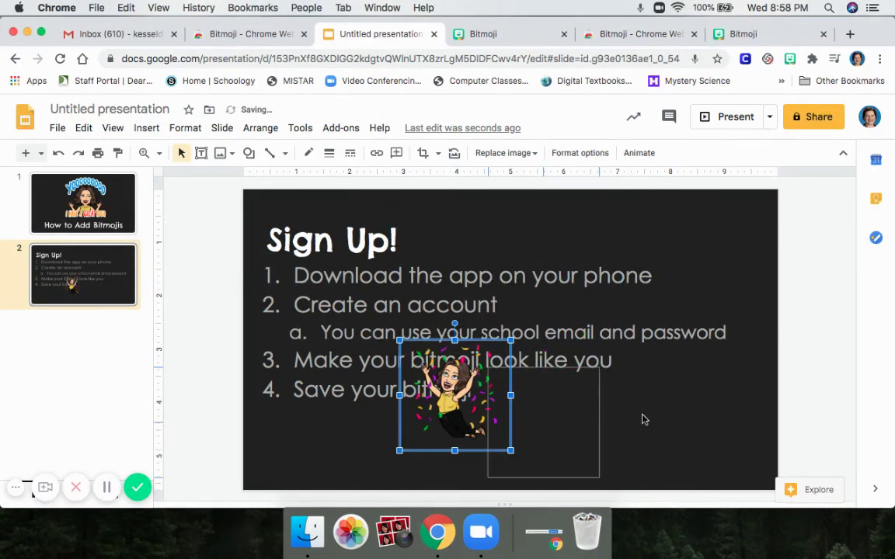
left_click_drag(699, 405, 673, 403)
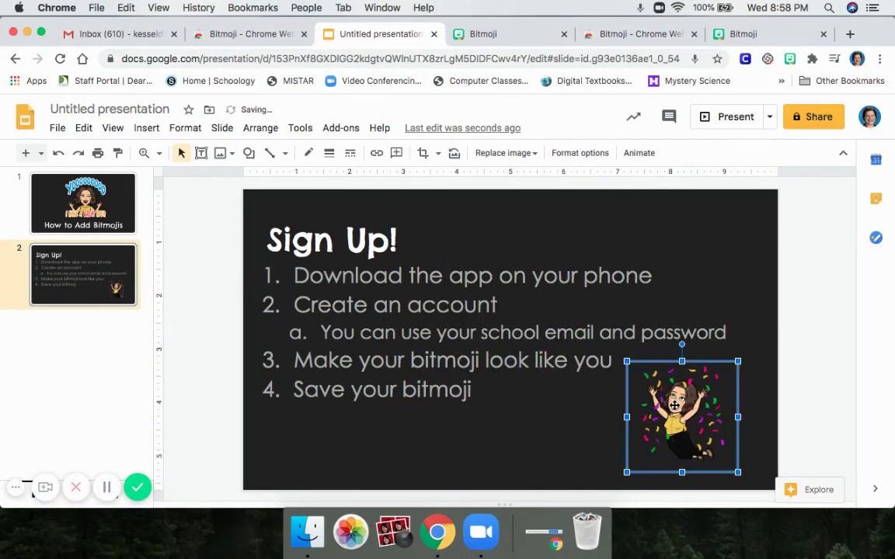